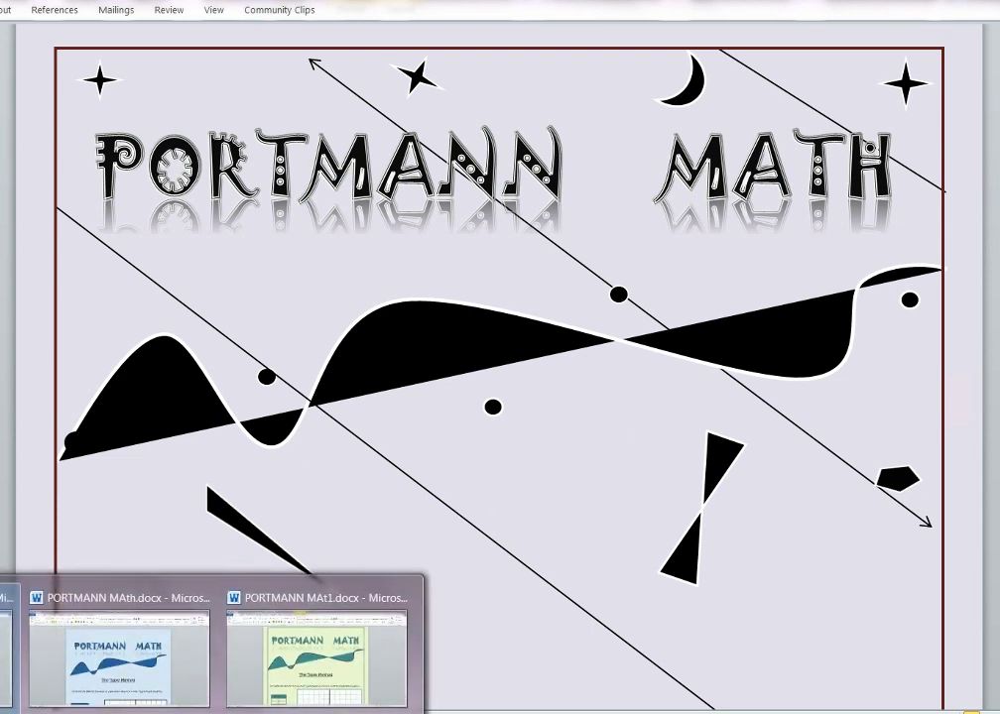
- Switch to the PORTMANN MAth.docx document and bring its x-y table and blank grid into view
click(89, 666)
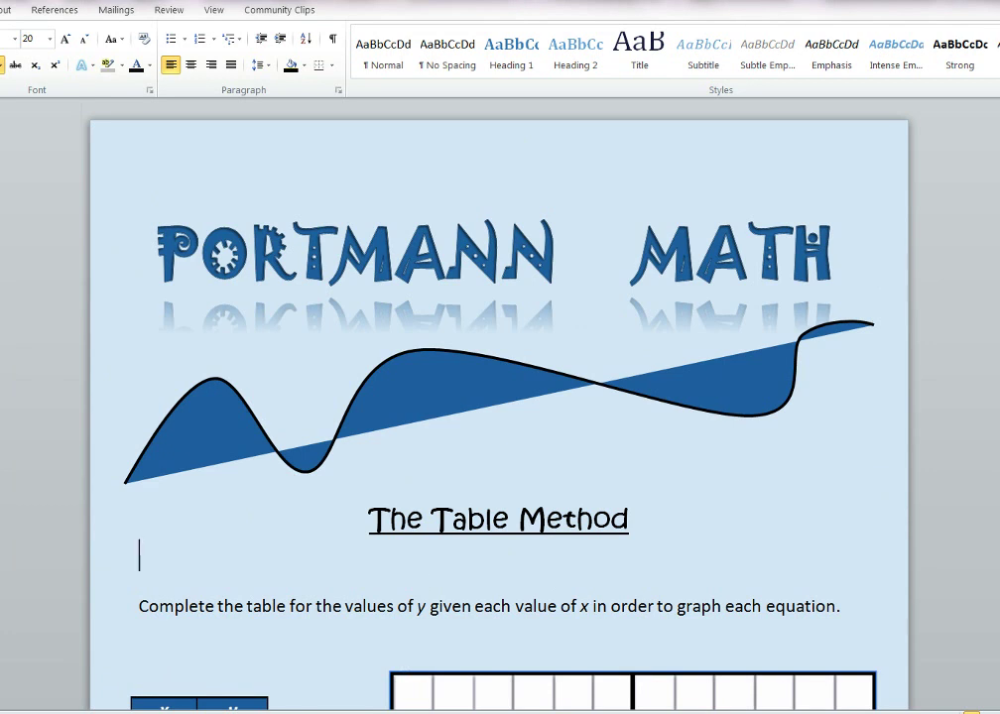
scroll(138, 551, down, 6)
scroll(496, 396, up, 1)
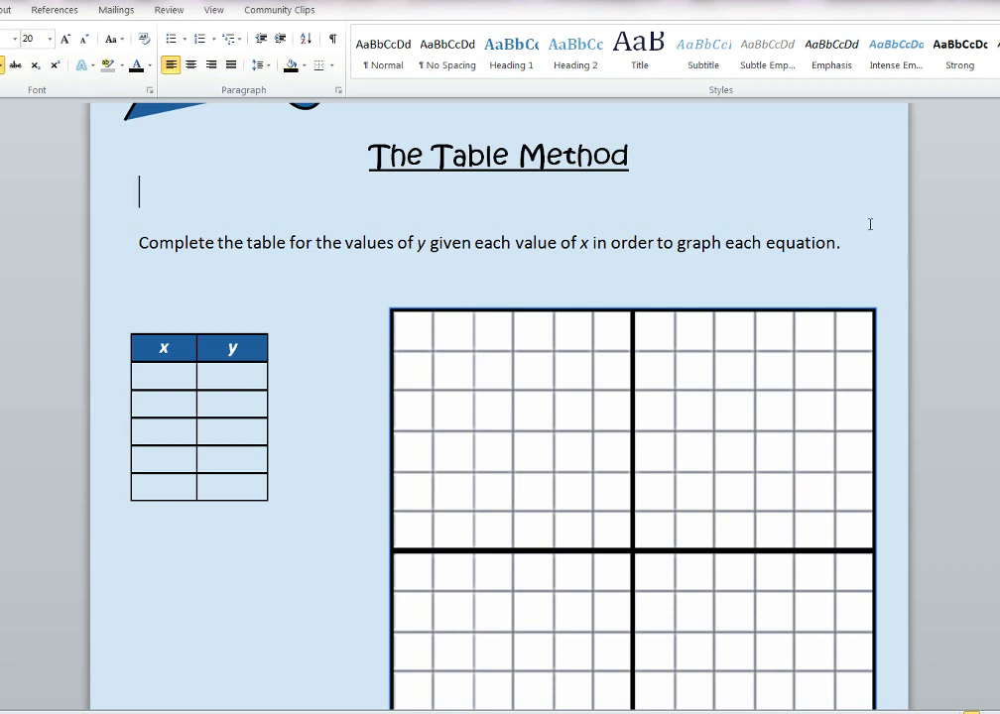
- Fill the table's x column with the values -2, -1, 0, 1 and 2
click(166, 377)
text(-2)
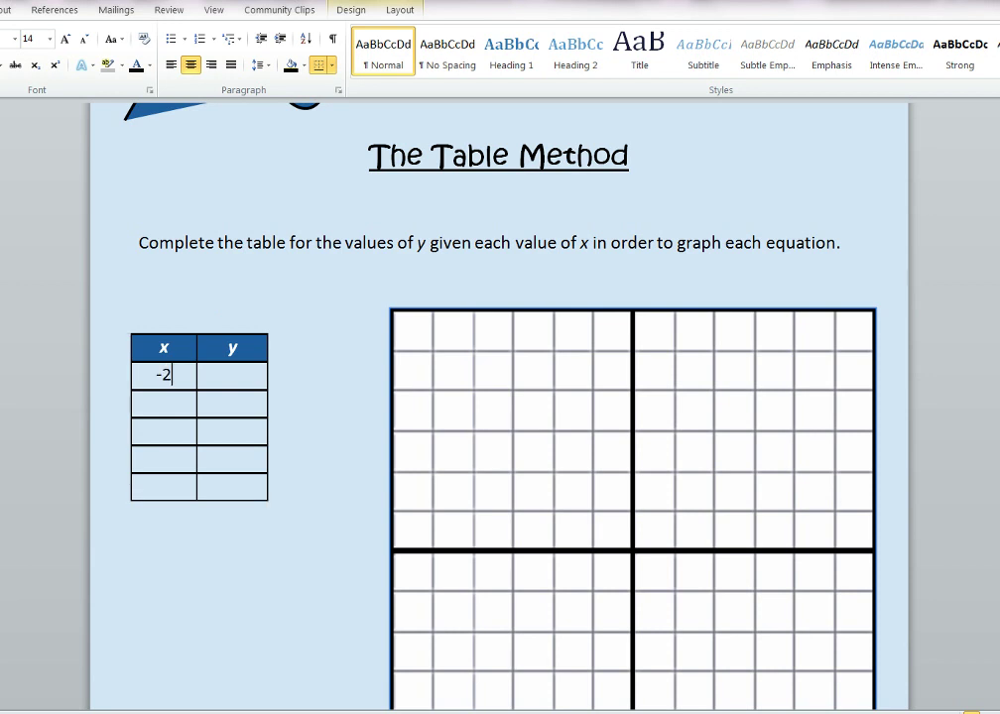
click(174, 405)
text(-1)
key(Down)
text(0)
key(Down)
text(1)
key(Down)
text(2)
click(168, 486)
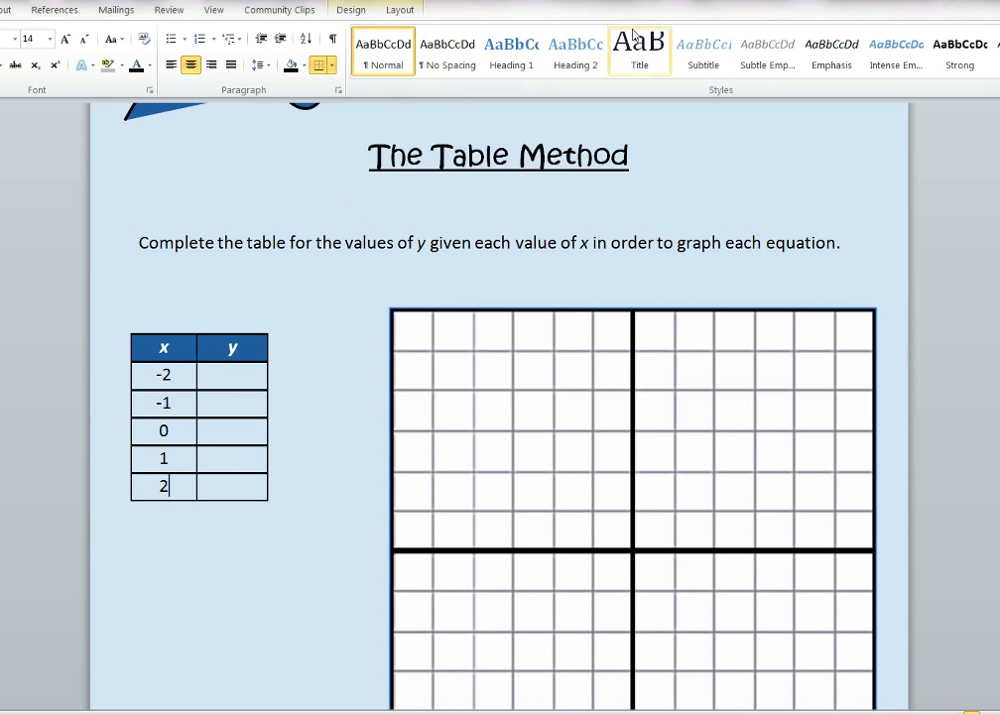
double_click(155, 541)
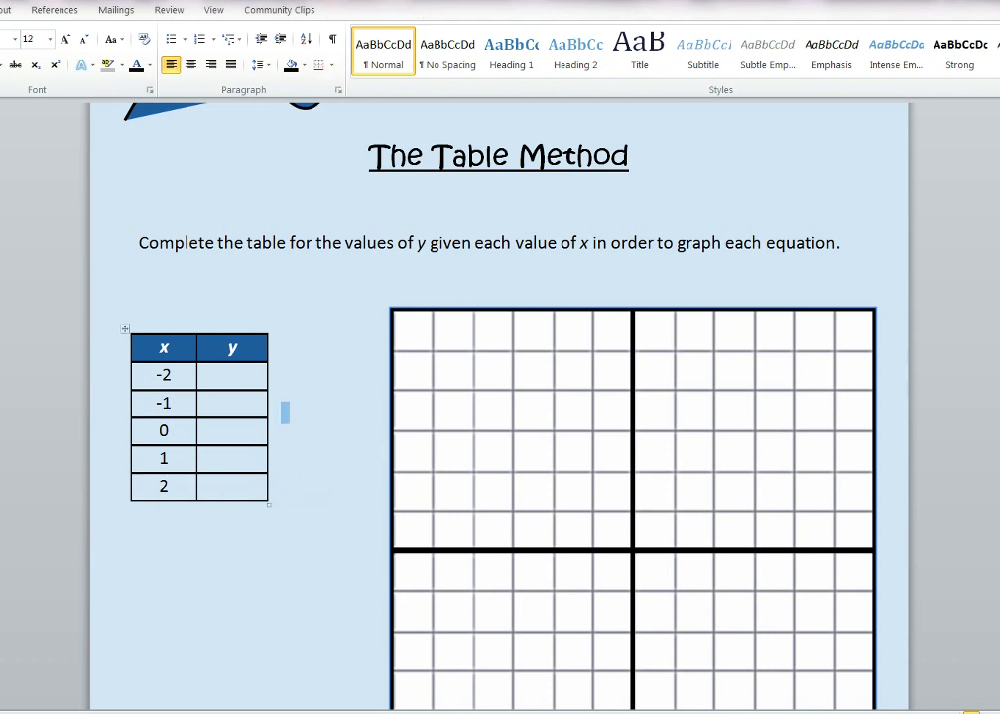
scroll(124, 86, down, 1)
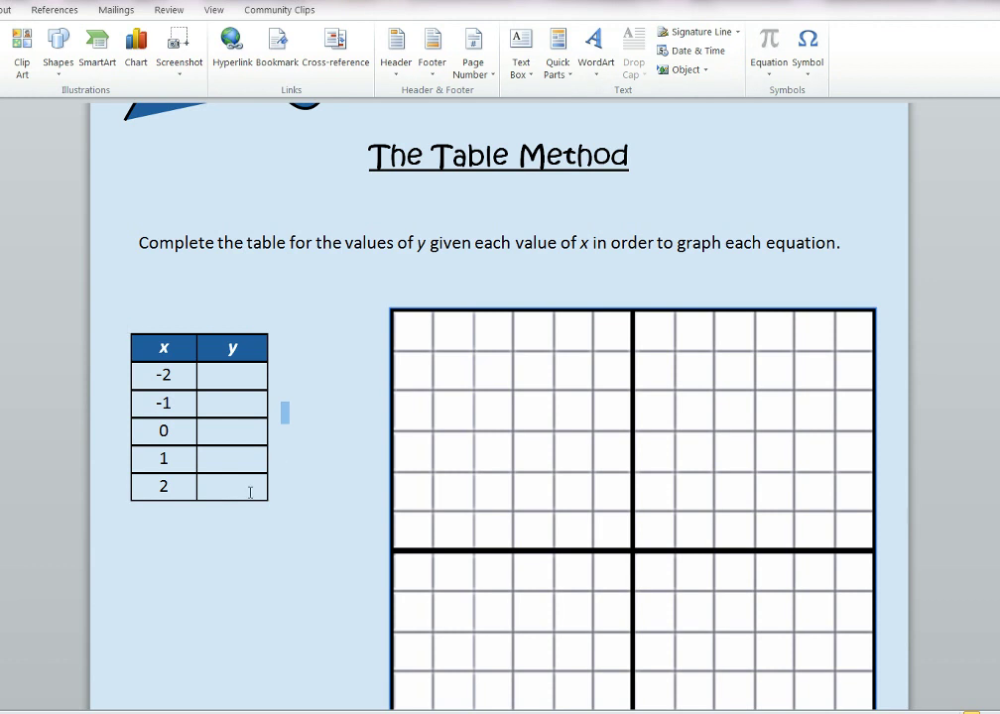
click(185, 556)
double_click(179, 561)
key(Down)
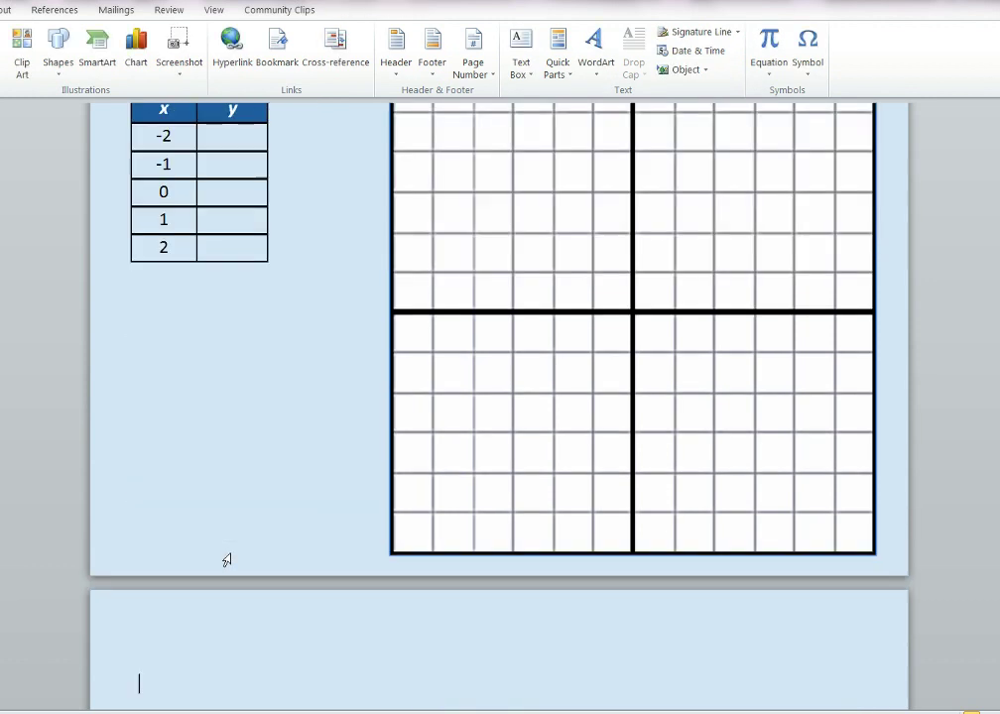
key(Down)
key(Down)
key(Down)
key(Down)
key(Down)
key(Down)
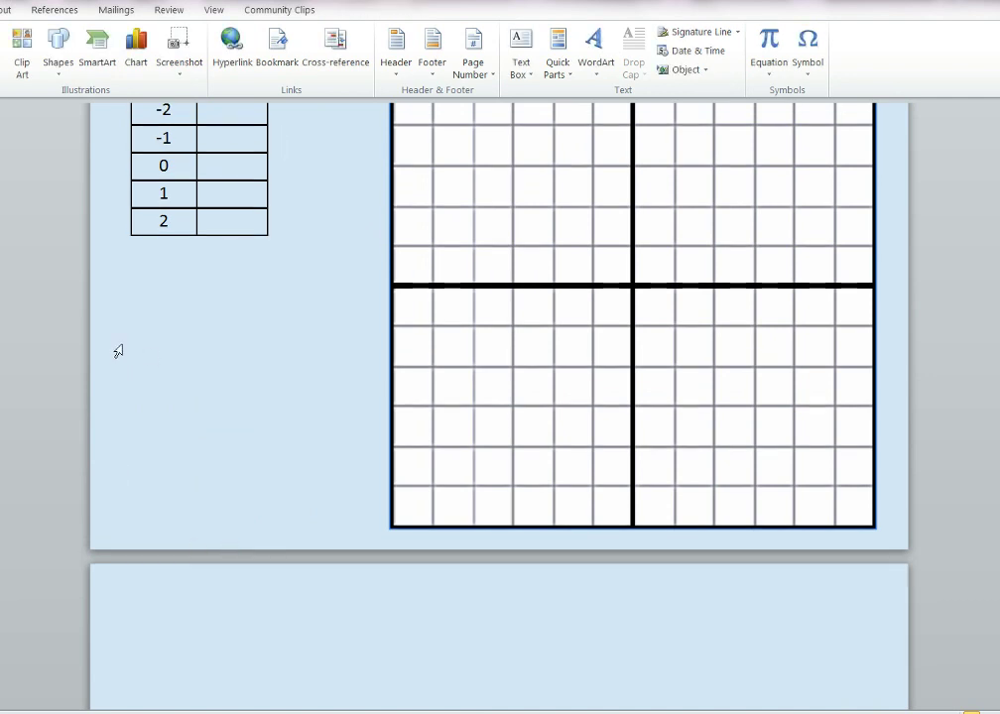
- Insert the equation y = x in the blank area below the x-y table
double_click(148, 328)
click(772, 47)
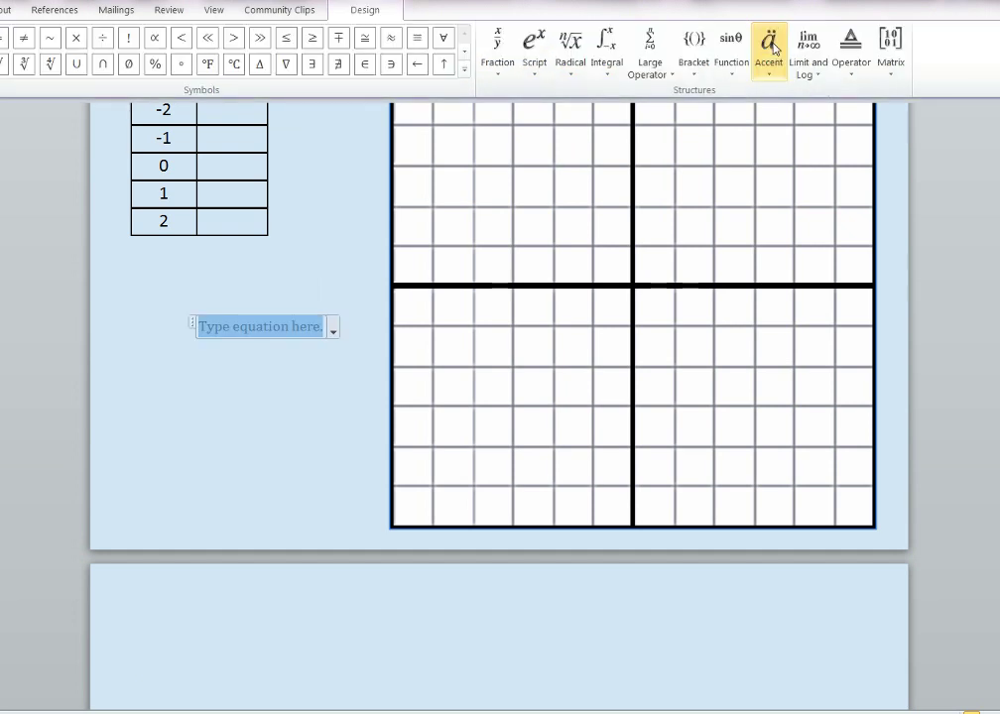
click(436, 127)
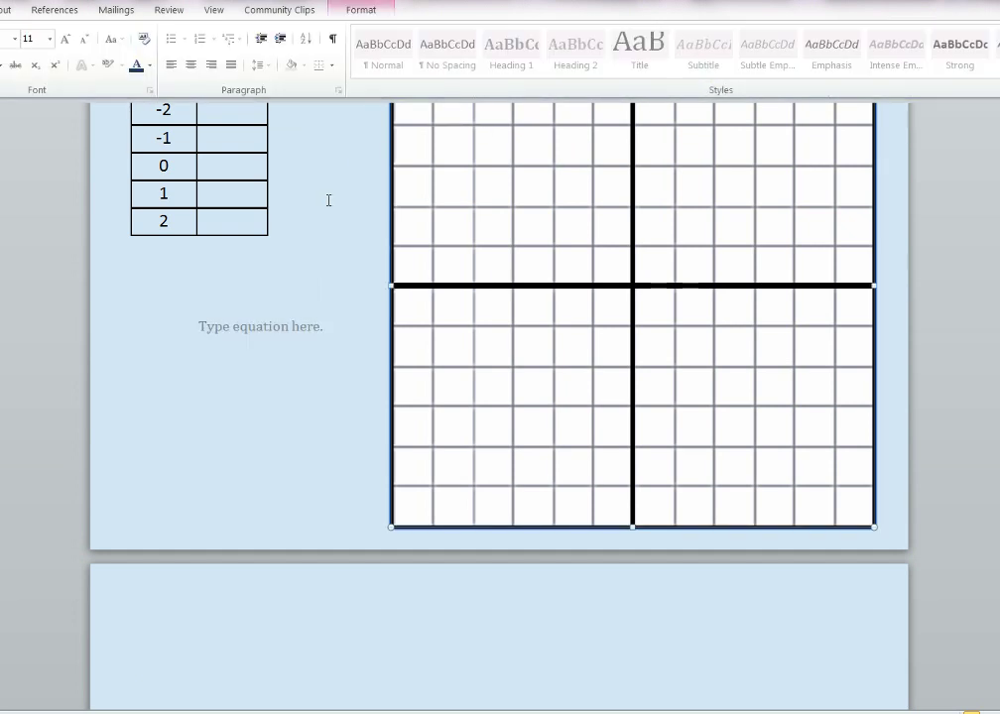
click(265, 331)
text(y)
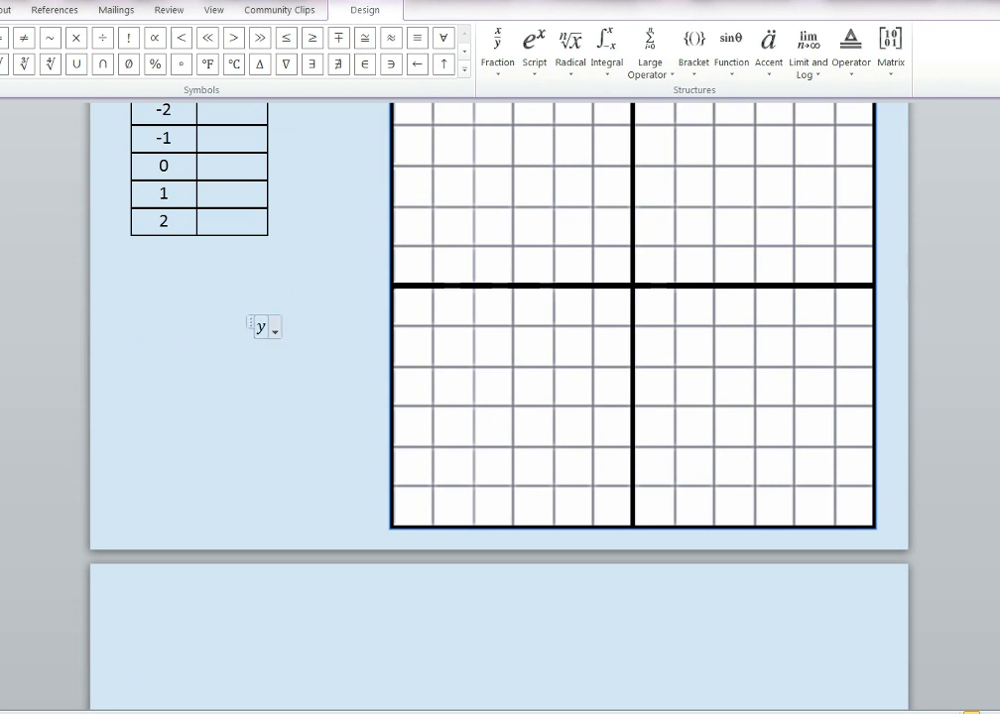
text( = x)
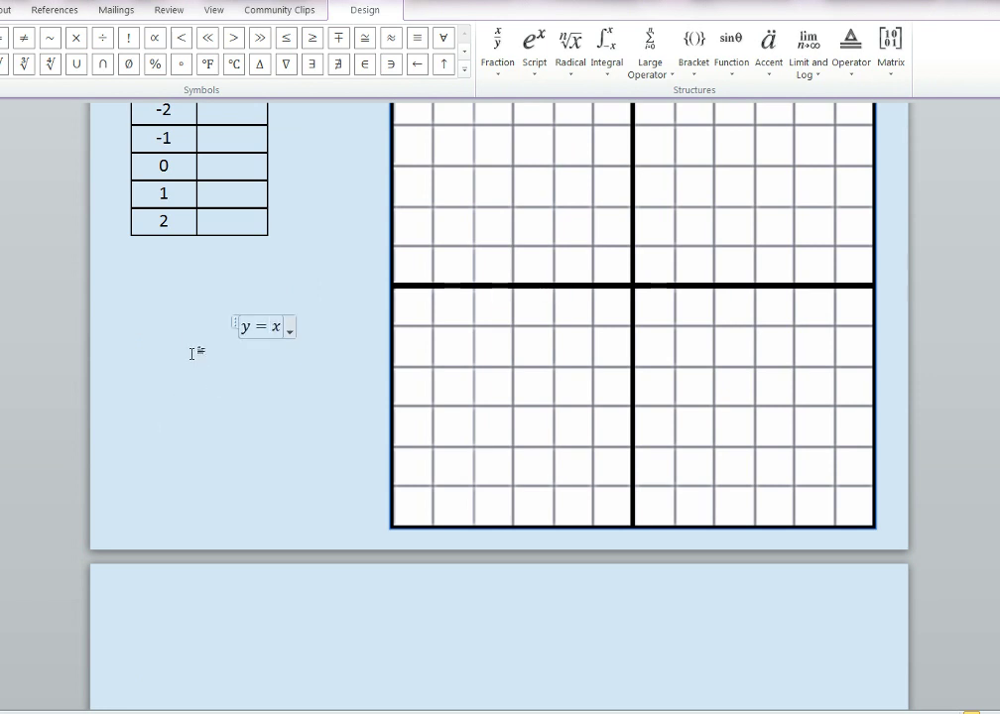
- Left-align the equation y = x below the table
click(3, 10)
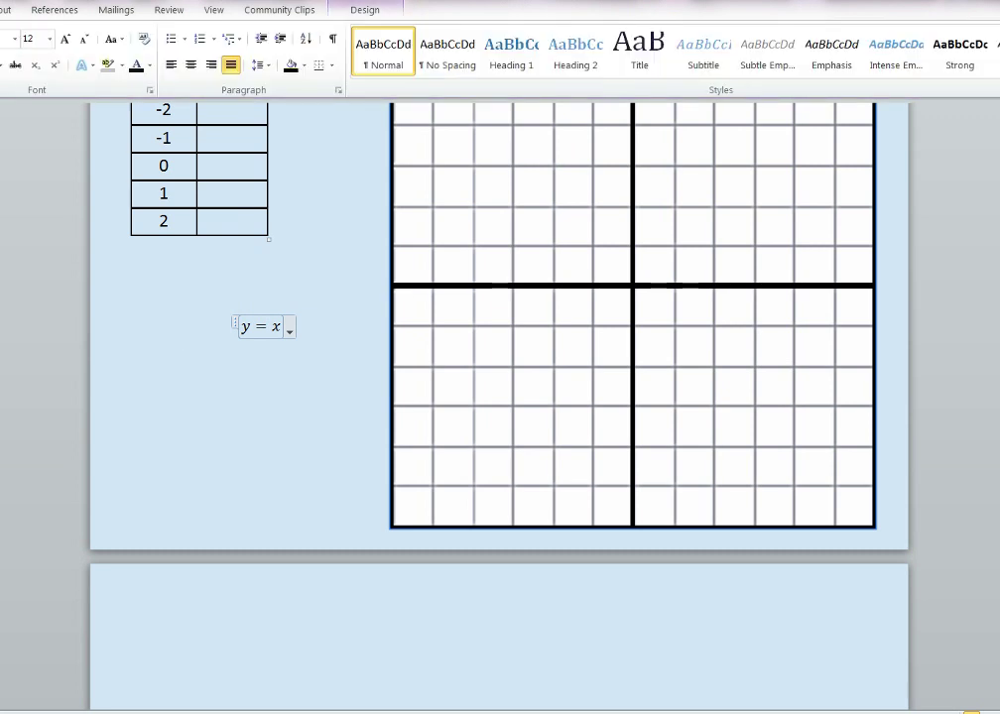
click(196, 321)
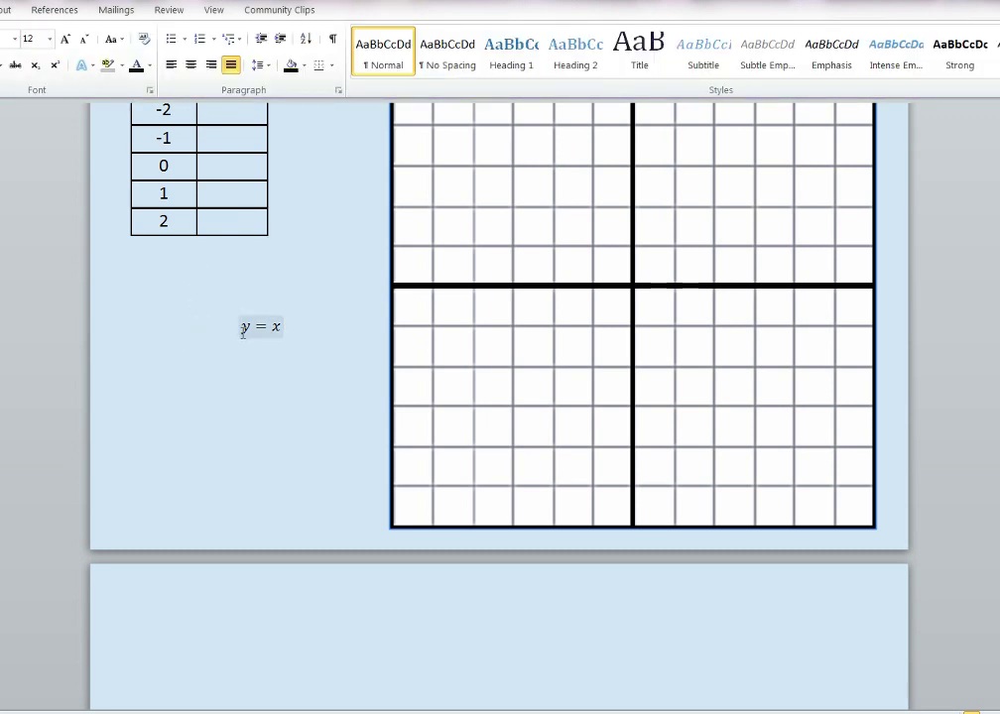
click(171, 66)
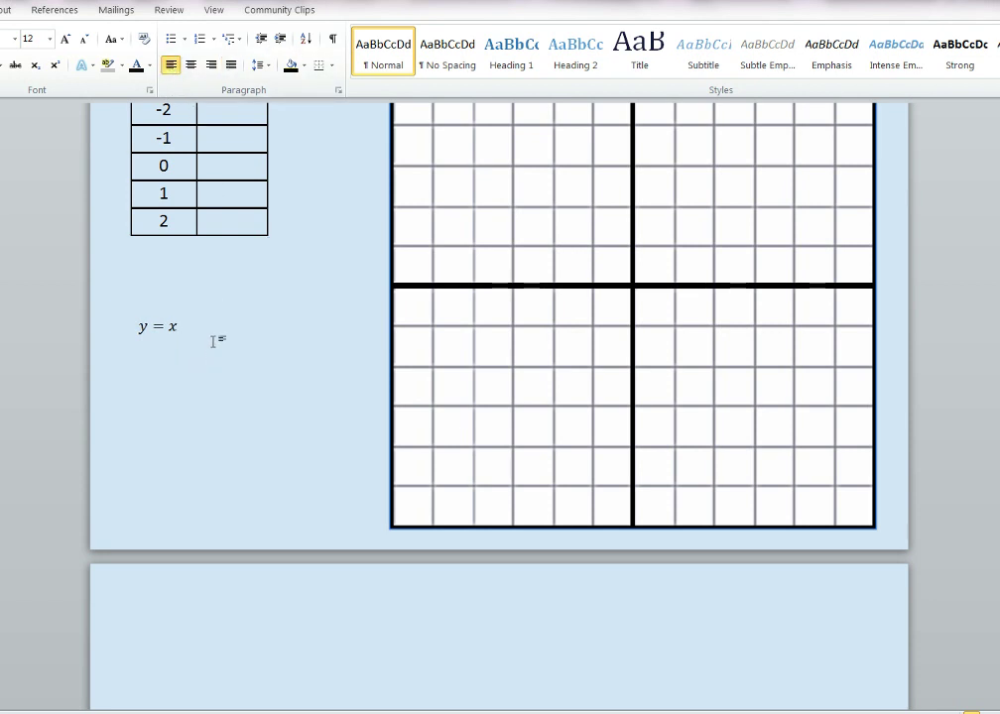
- Copy the equation y = x and paste the duplicate on a new line directly beneath it
click(167, 326)
click(189, 324)
click(180, 326)
scroll(499, 397, up, 1)
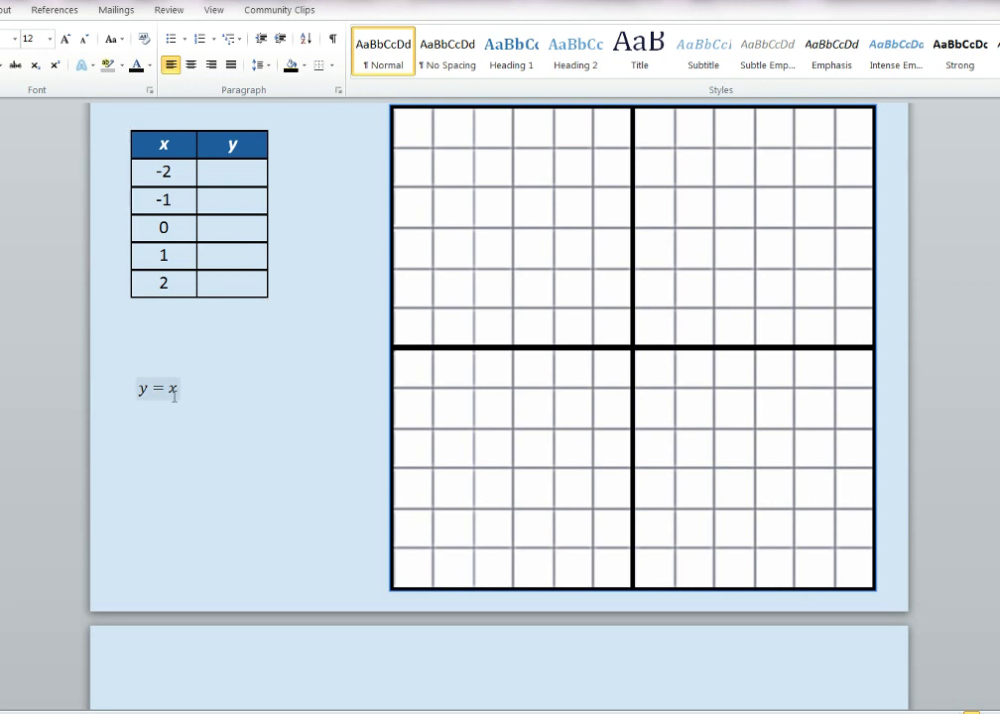
click(141, 388)
drag(141, 388, 184, 396)
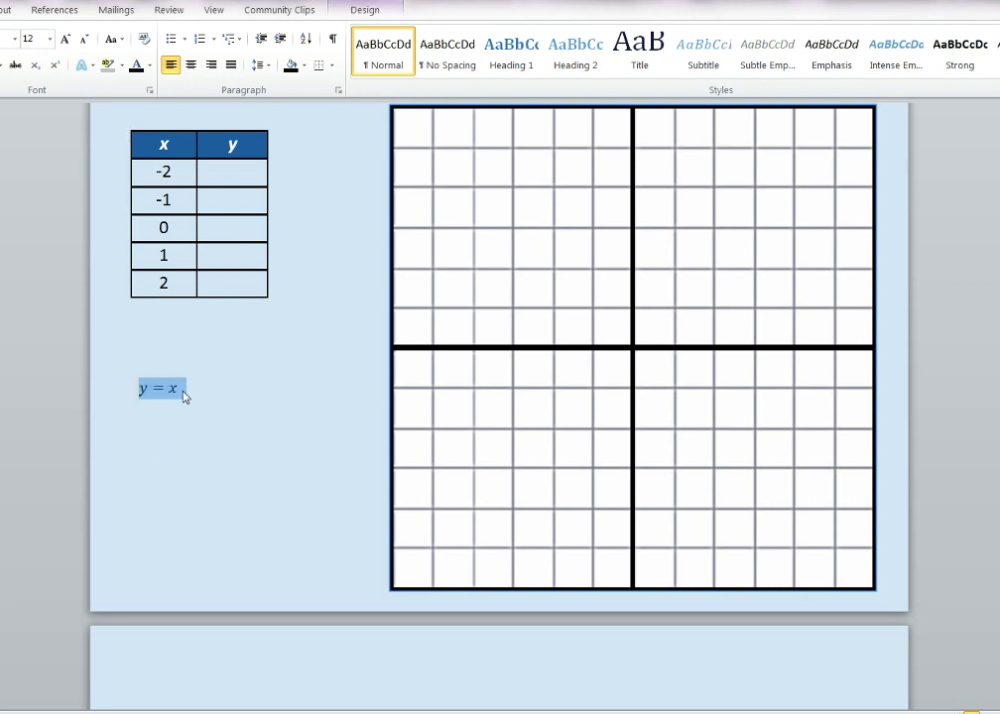
text(y = x)
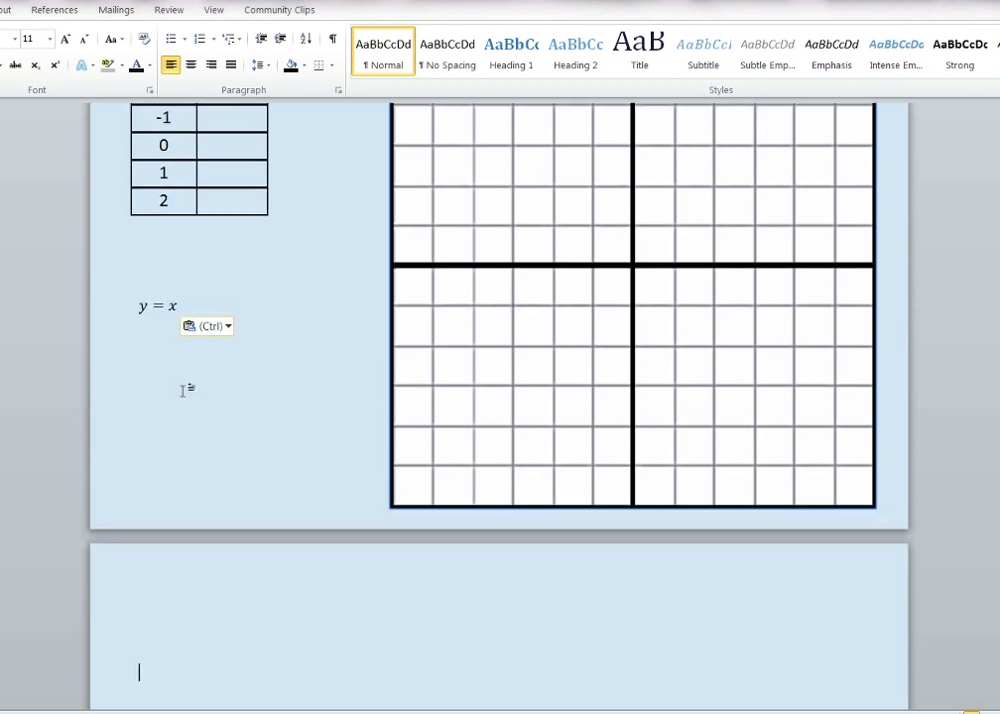
click(141, 335)
click(227, 306)
key(Return)
text(y = x)
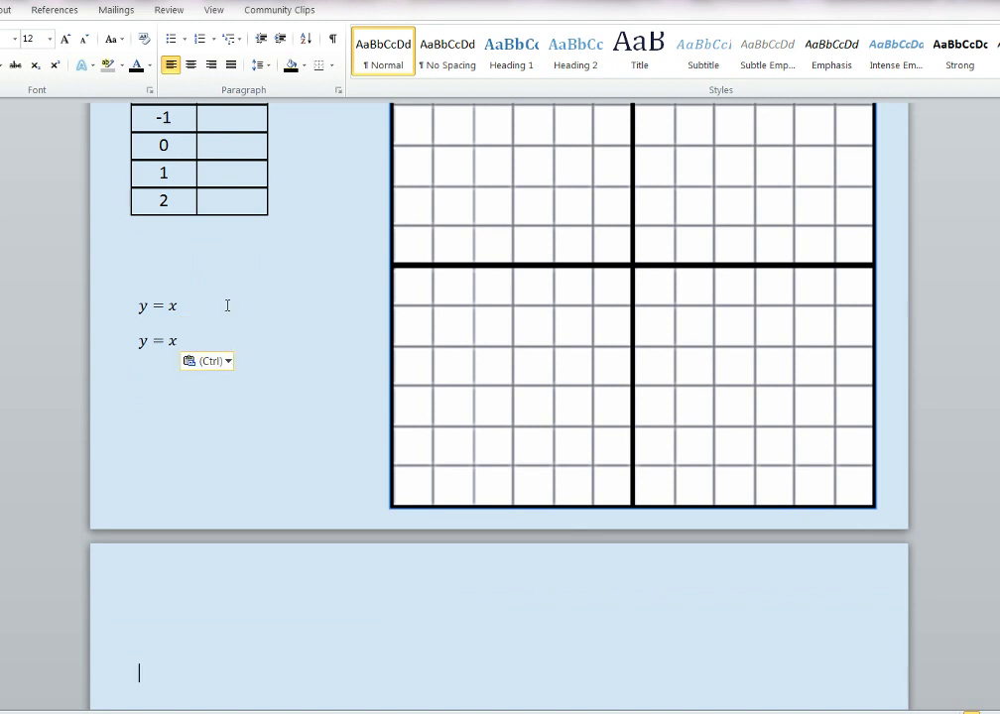
- Replace x with (-2) in the lower equation so it reads y = (-2)
click(172, 339)
key(BackSpace)
text(()
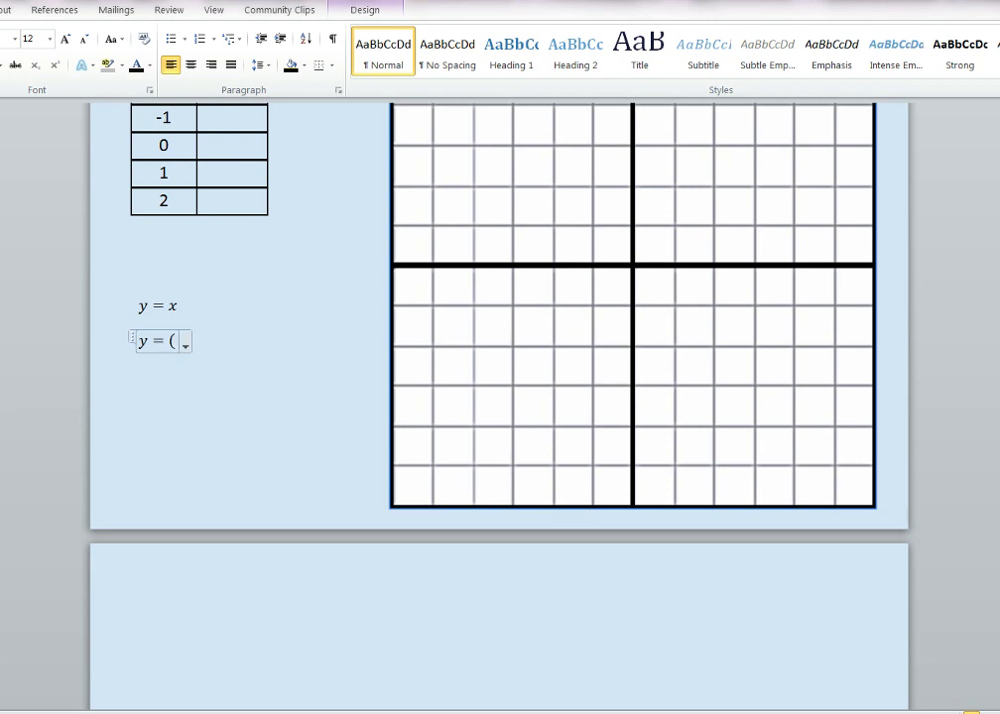
text(-)
text(2)
text())
click(241, 352)
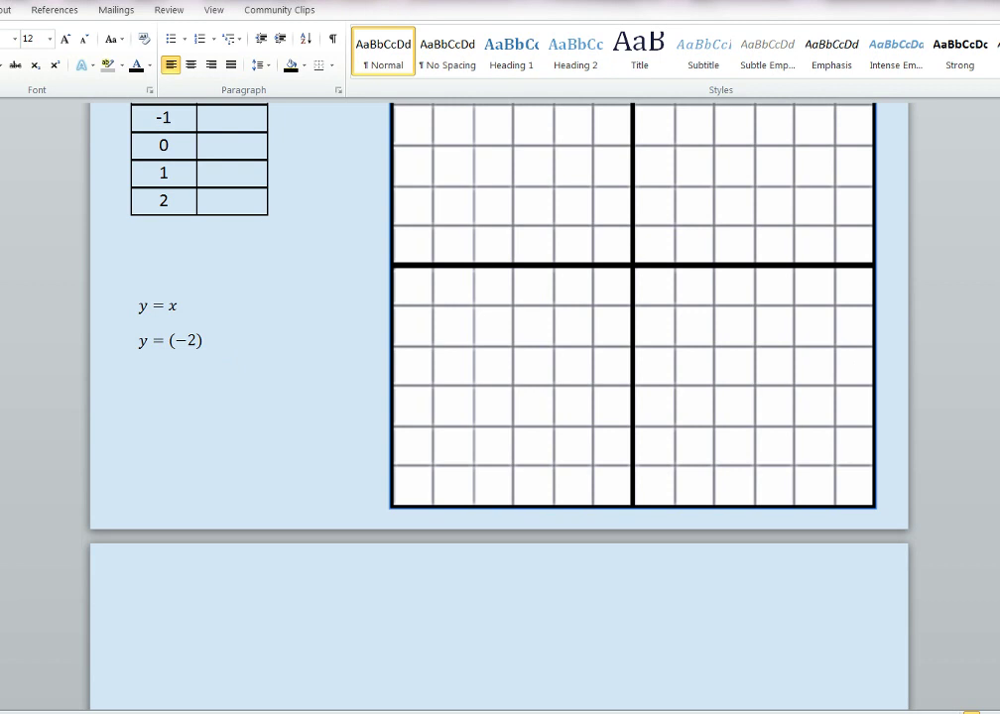
- Enter -2 in the table's y column for x = -2
scroll(499, 397, down, 5)
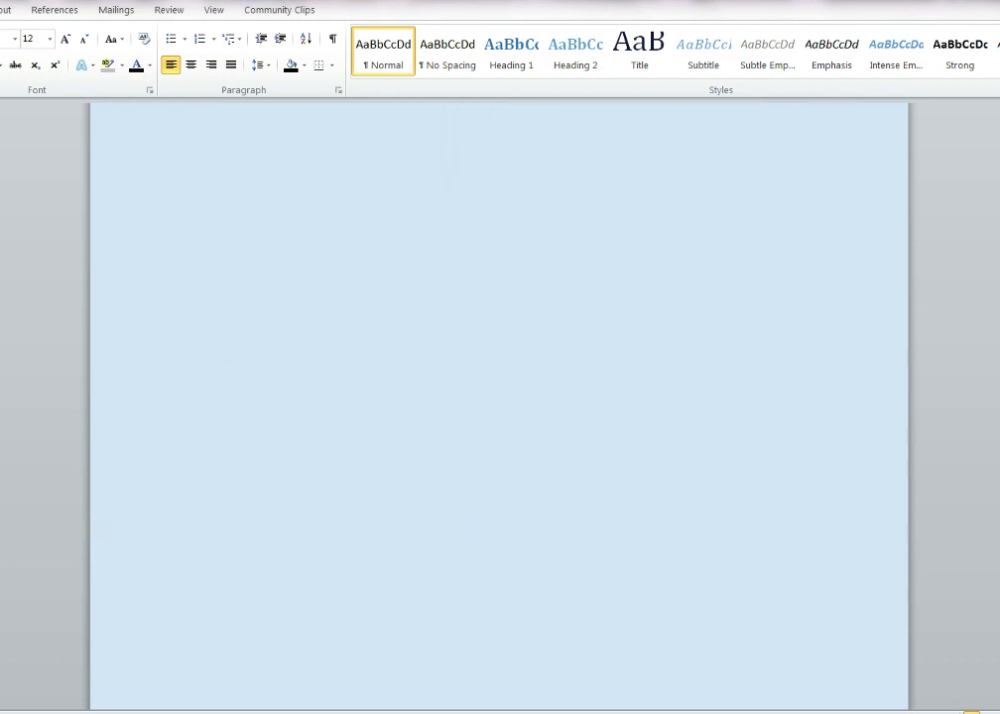
scroll(499, 397, up, 6)
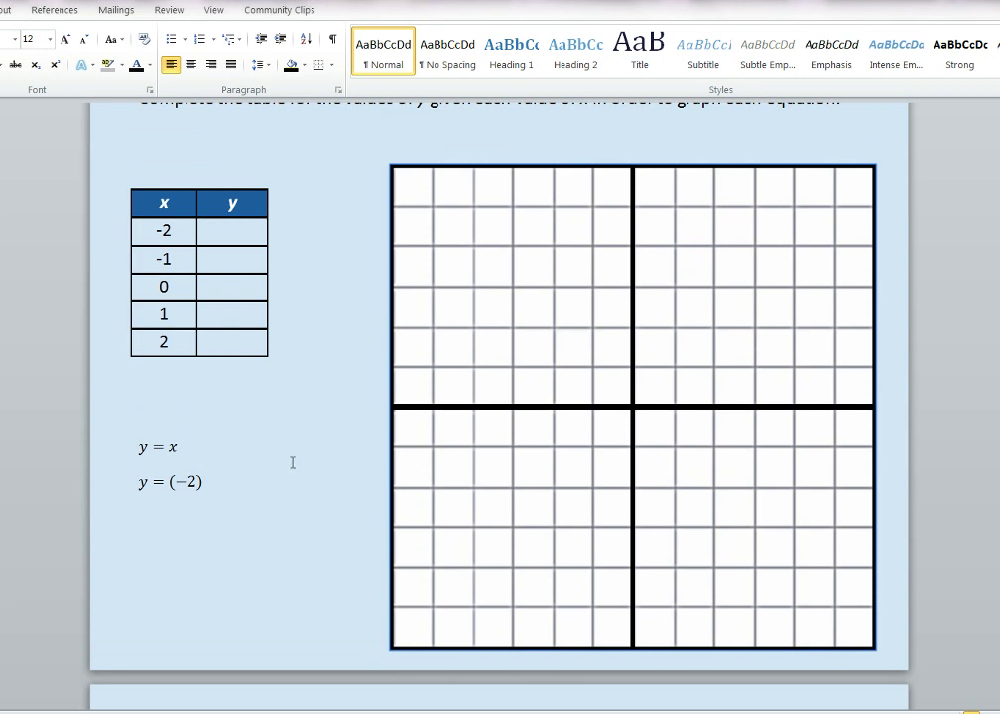
click(229, 236)
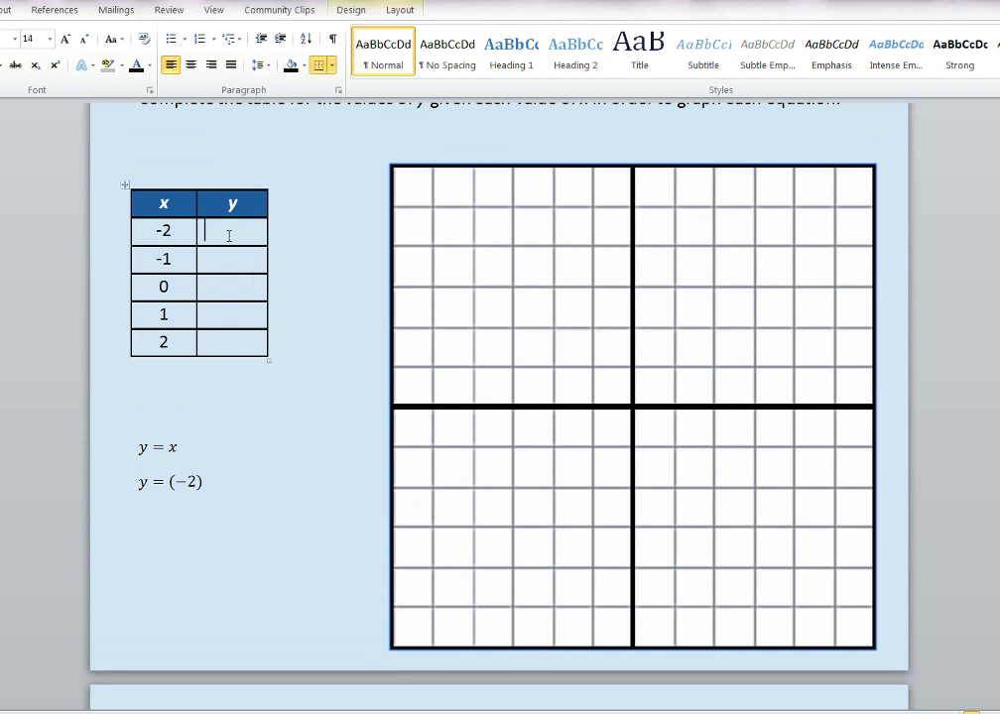
double_click(229, 235)
click(231, 235)
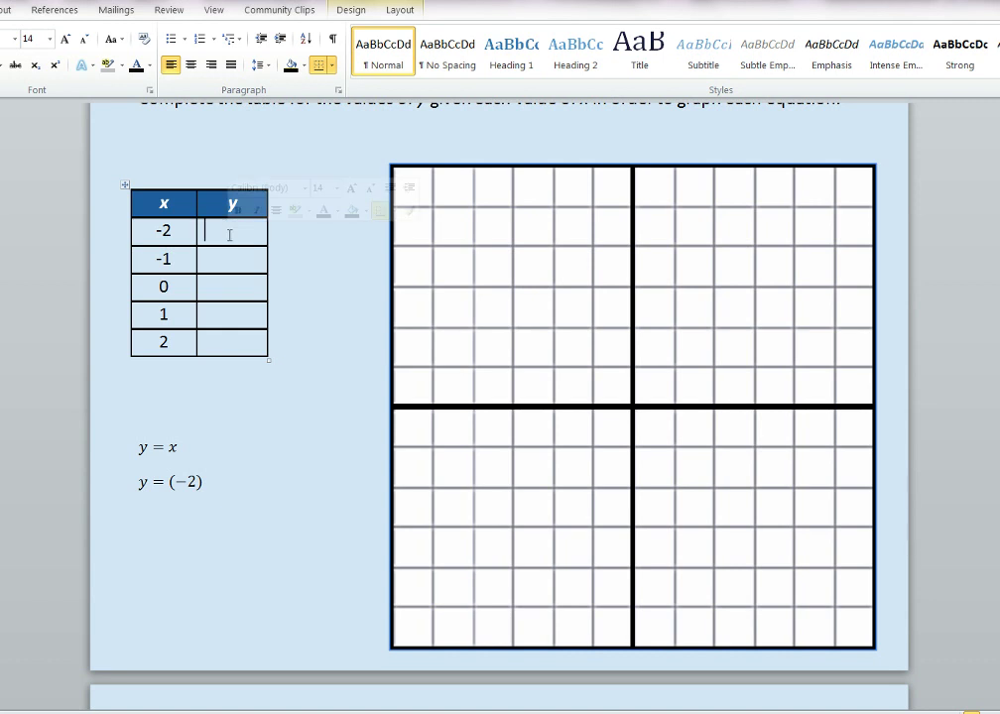
text(-2)
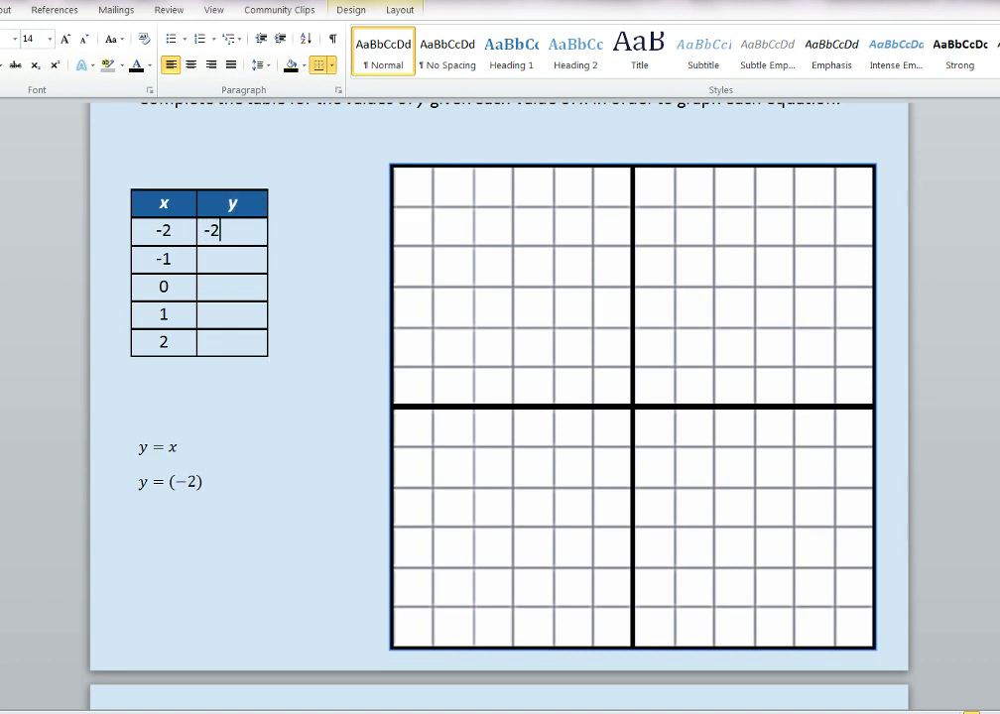
click(216, 258)
- Change the lower equation to y = (-1) and enter -1 as the table's y value for x = -1
click(195, 483)
click(195, 484)
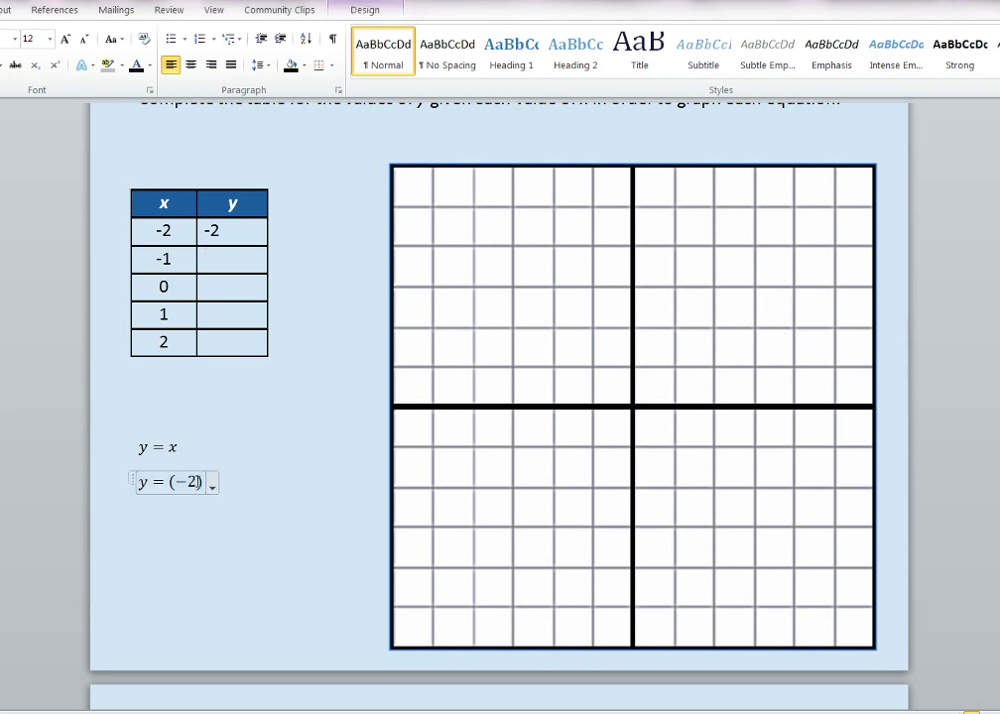
key(BackSpace)
text(1)
click(218, 259)
text(-1)
- Complete the y column with 0, 1 and 2 for the x values 0, 1 and 2
click(218, 287)
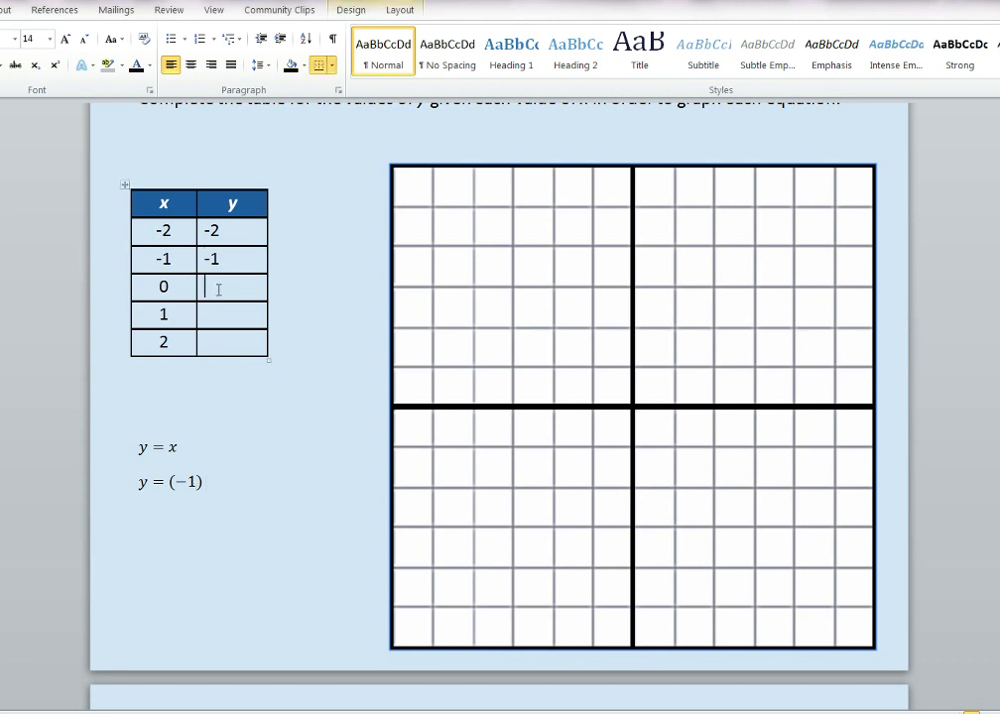
text(0)
click(215, 318)
text(1)
click(211, 345)
text(2)
- Plot the five table points from (-2, -2) to (2, 2) on the grid using a small circle shape and pasted copies of it
click(3, 9)
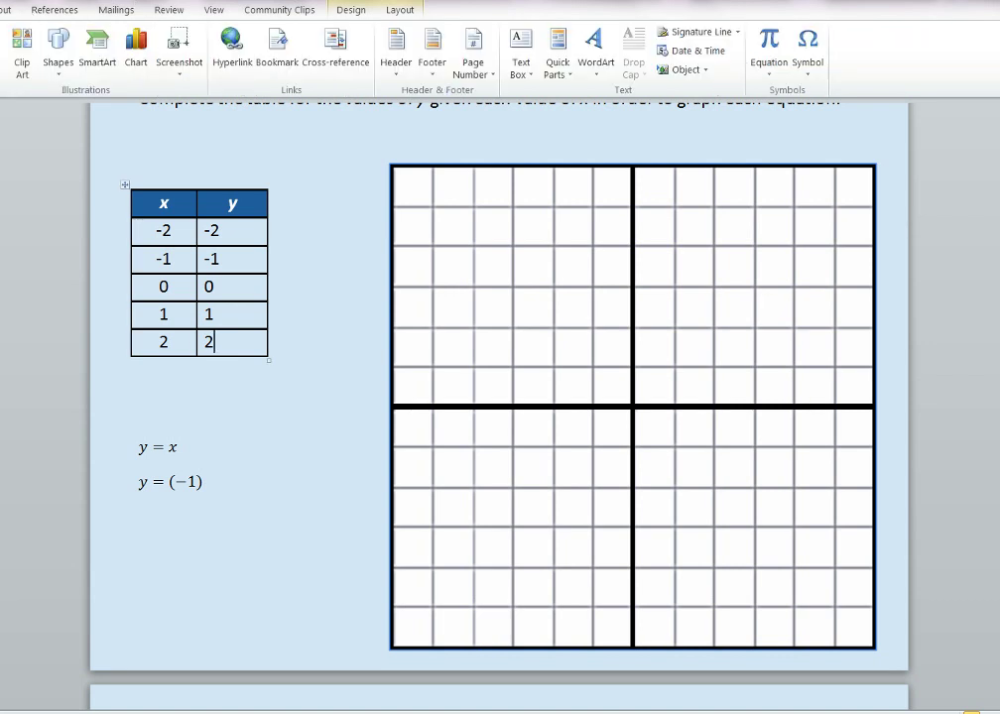
click(58, 64)
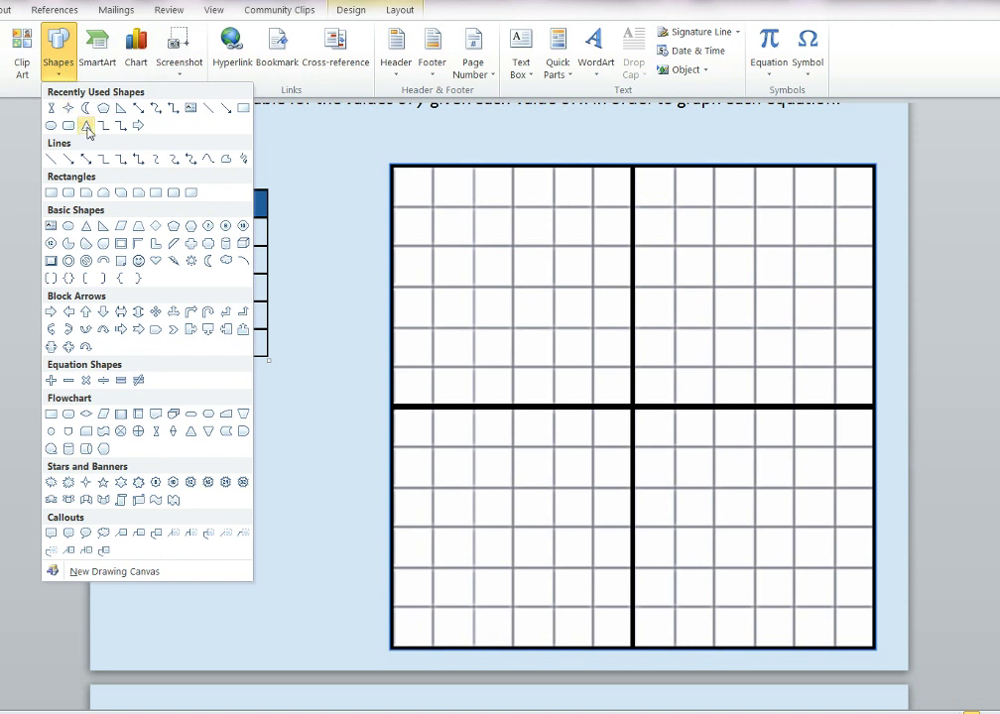
click(49, 107)
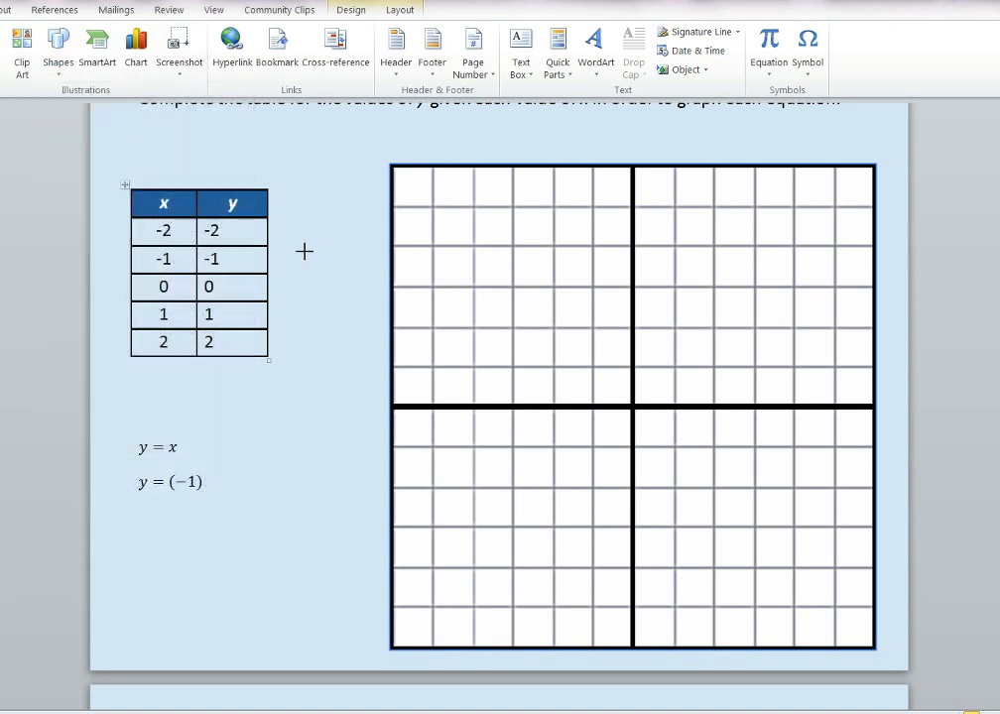
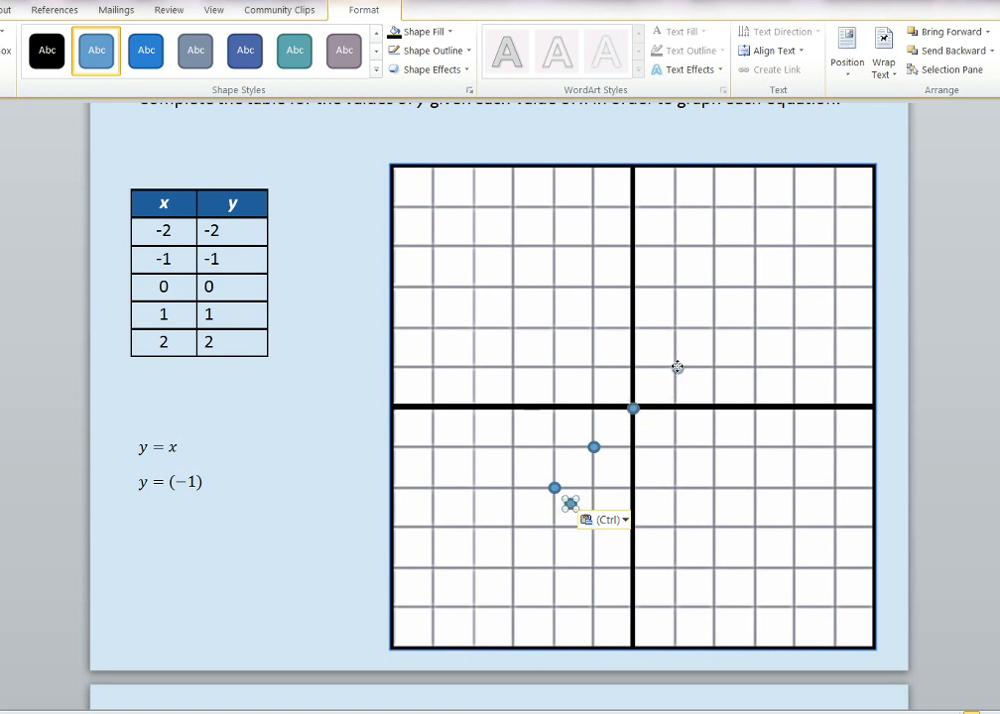
key(ctrl+z)
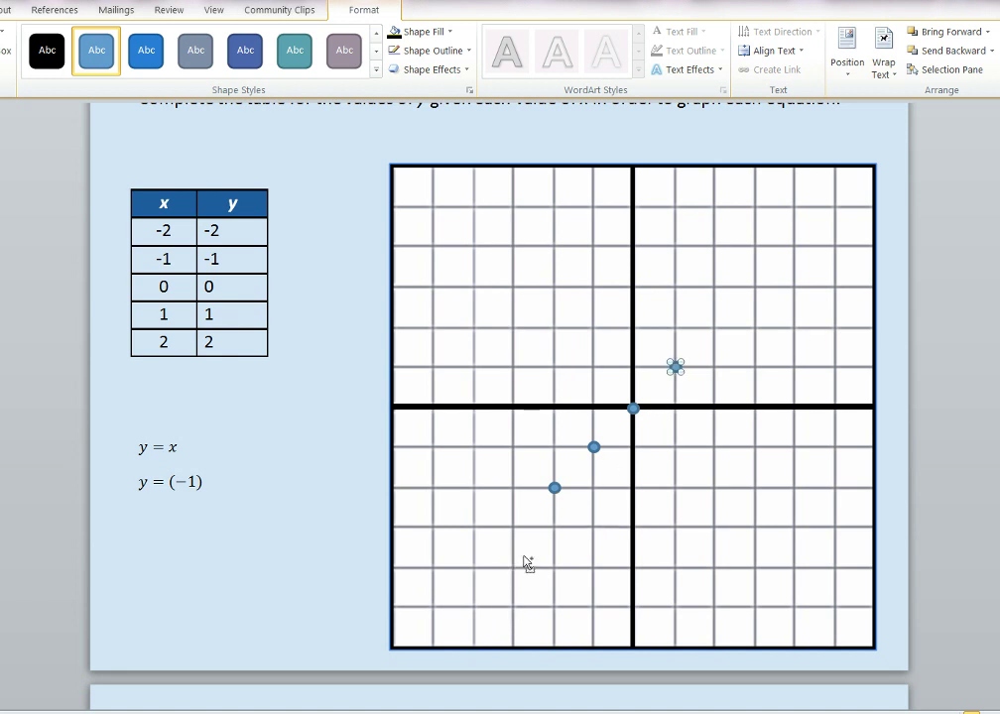
key(ctrl+v)
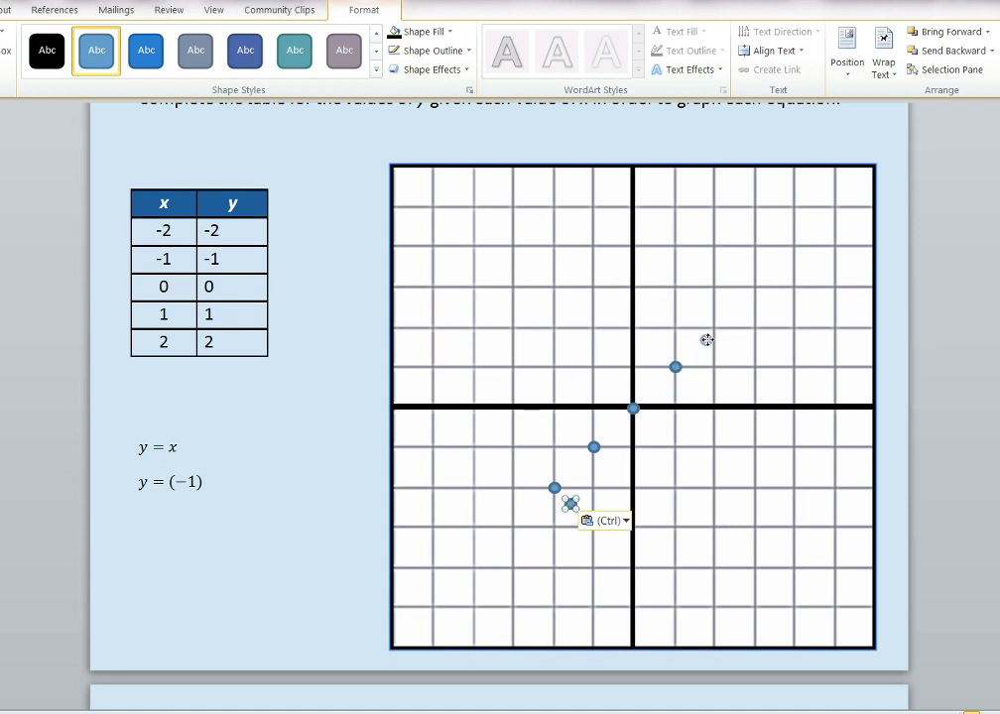
drag(714, 330, 714, 330)
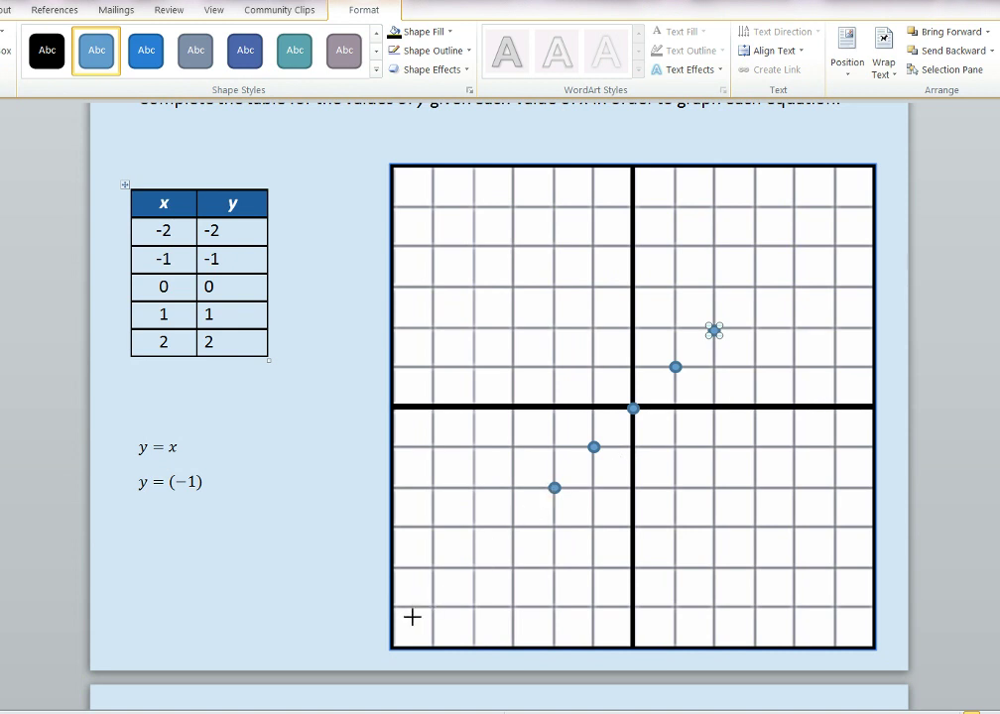
- Draw a straight black line with arrowheads at both ends through the five plotted points, spanning the grid diagonally, and align it with the points
mouse_move(394, 640)
mouse_down()
mouse_move(743, 312)
mouse_move(756, 286)
mouse_move(861, 180)
mouse_up()
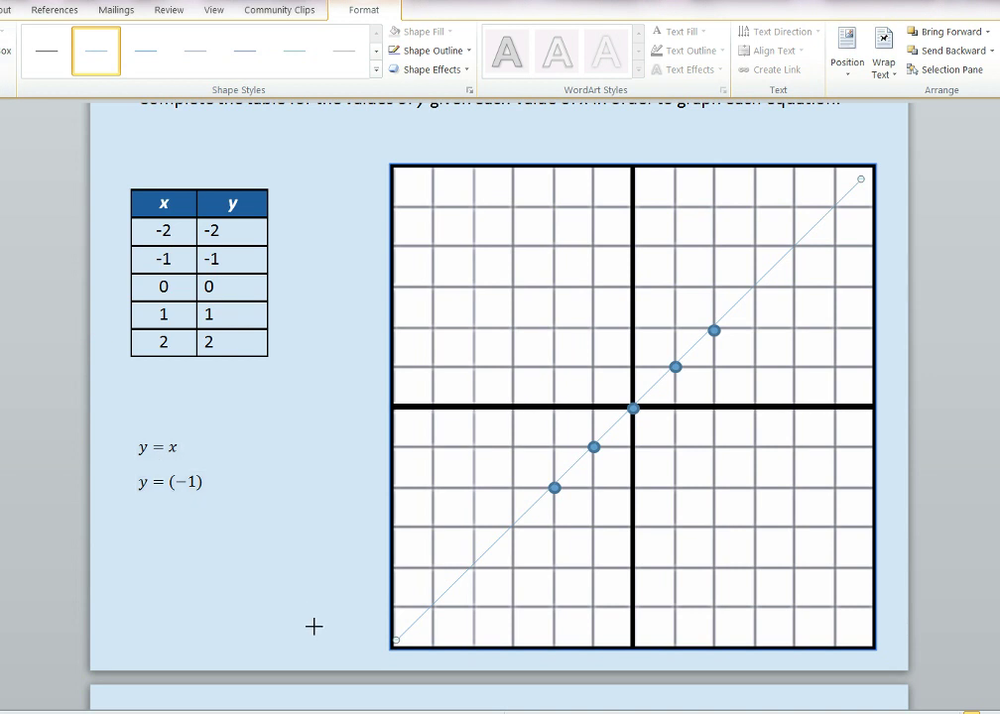
key(ctrl+z)
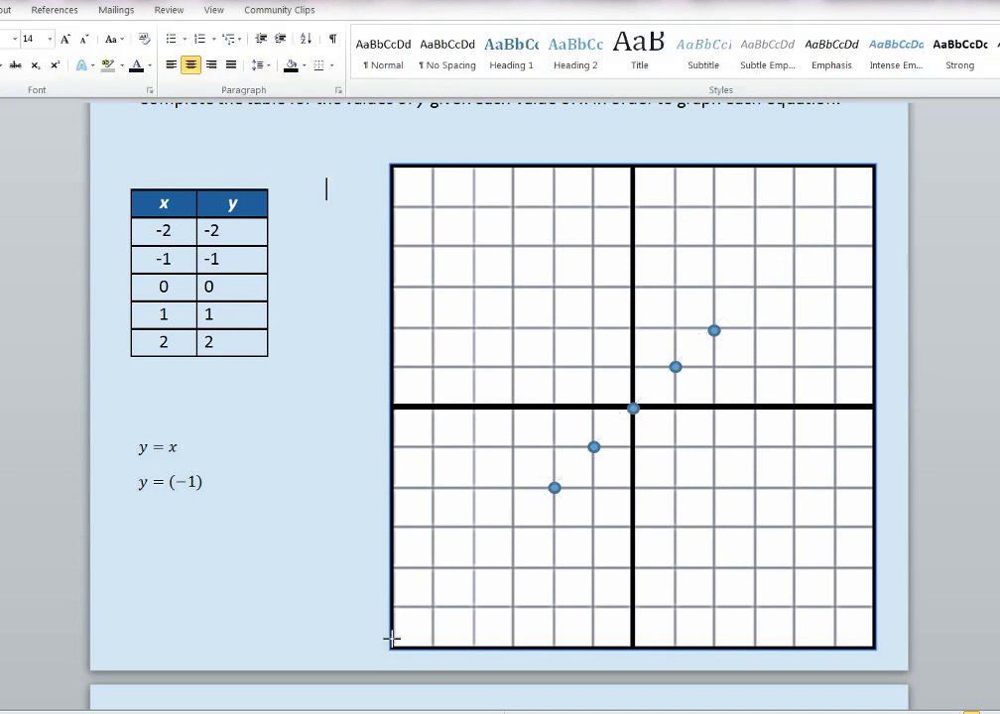
mouse_move(392, 641)
mouse_down()
mouse_move(554, 533)
mouse_move(576, 424)
mouse_move(680, 373)
mouse_move(754, 312)
mouse_move(808, 198)
mouse_move(862, 180)
mouse_up()
click(60, 60)
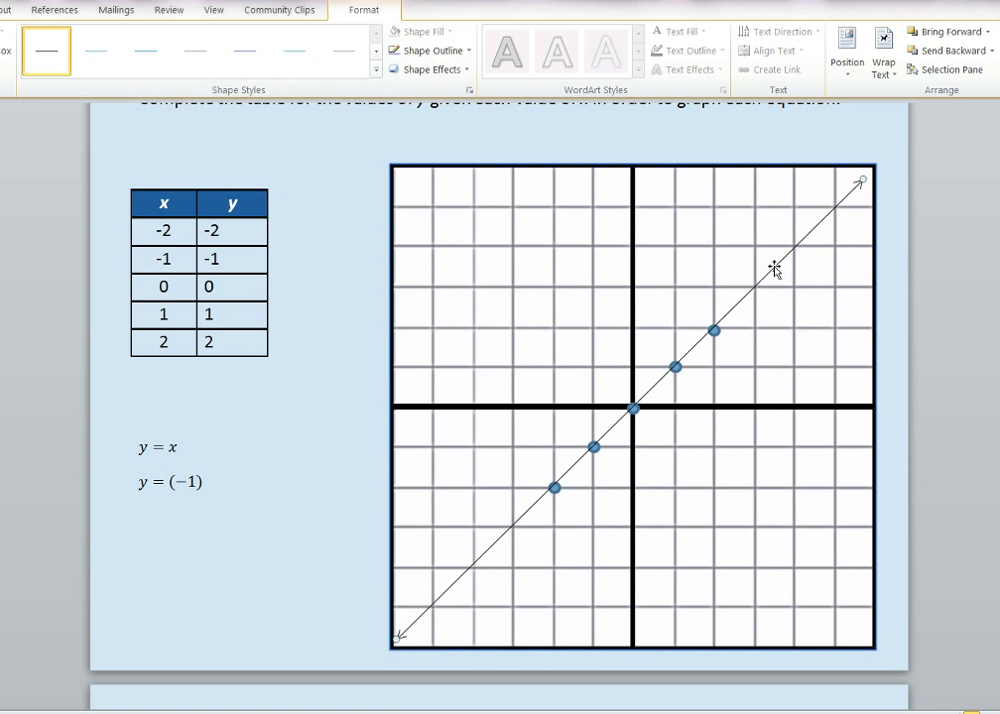
drag(775, 270, 775, 274)
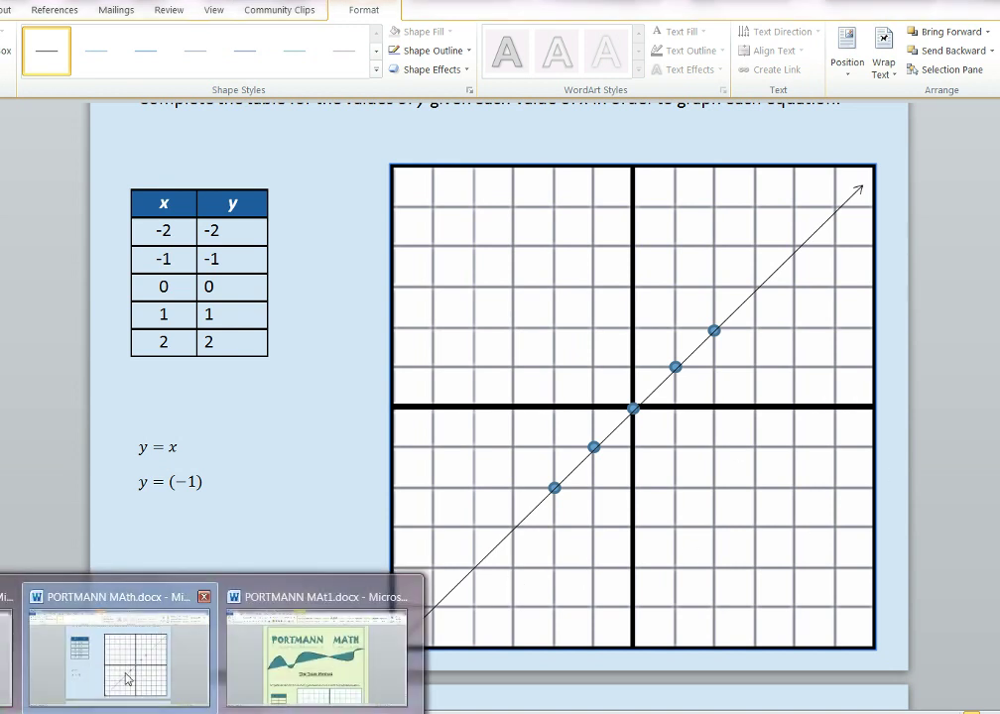
- Switch to the PORTMANN MAt1.docx worksheet and insert the equation y = -4x + 2 below its empty x-y table
click(302, 642)
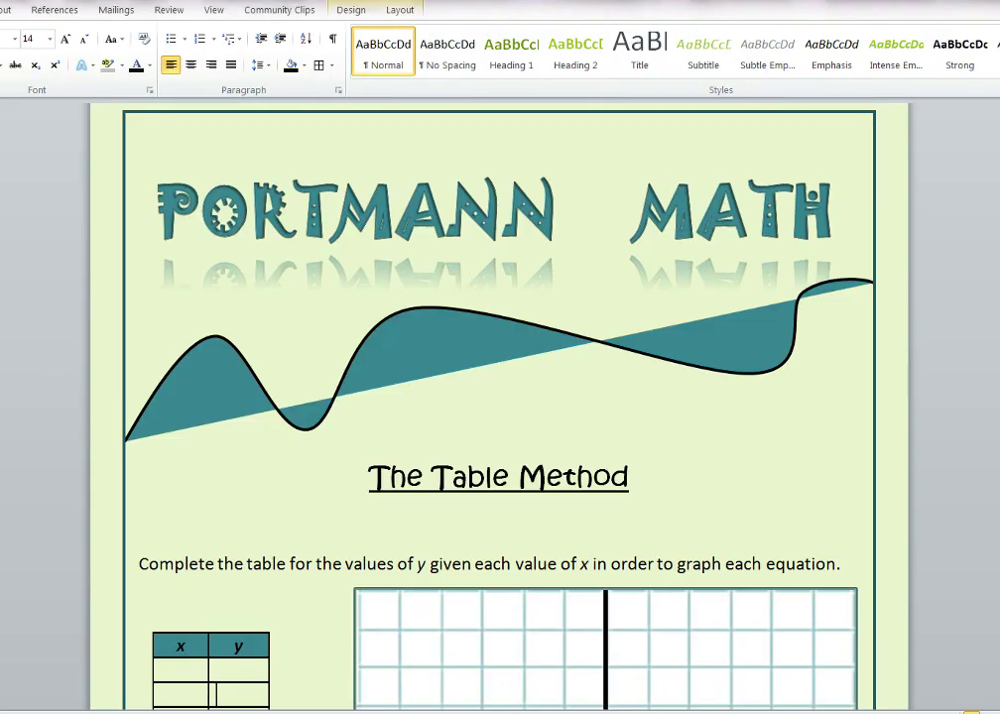
scroll(155, 416, down, 10)
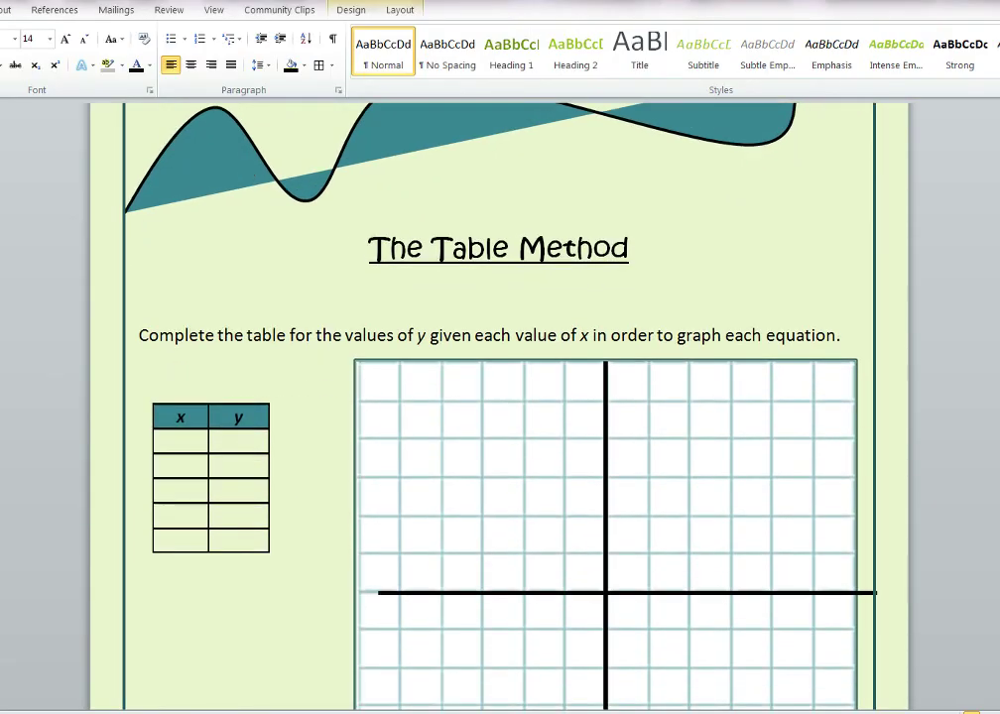
click(155, 417)
key(ctrl+v)
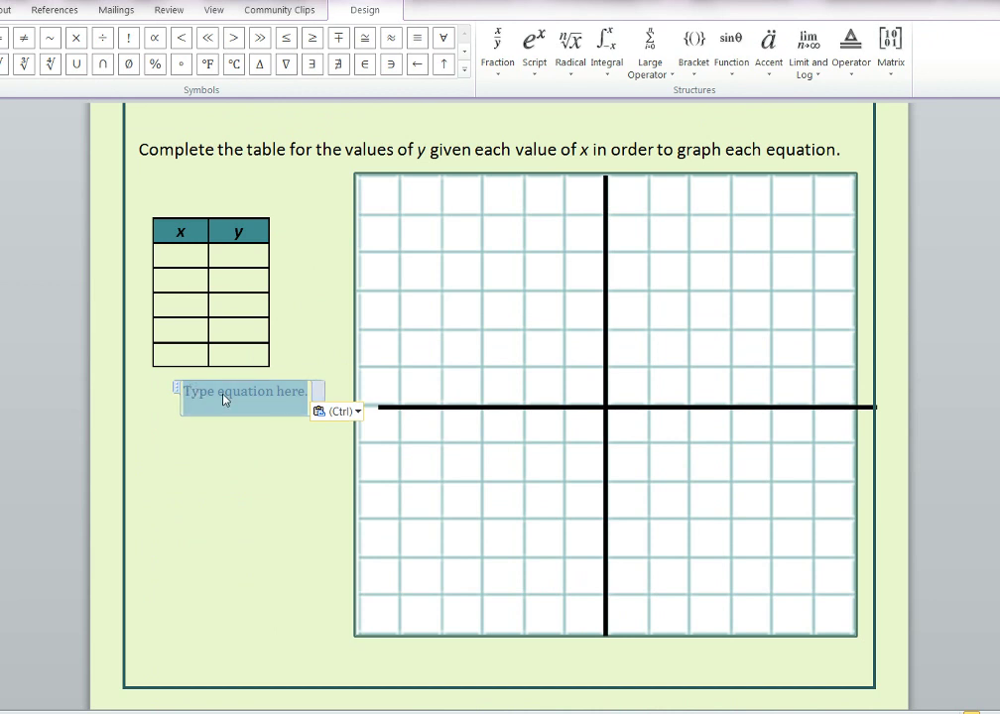
text(y=)
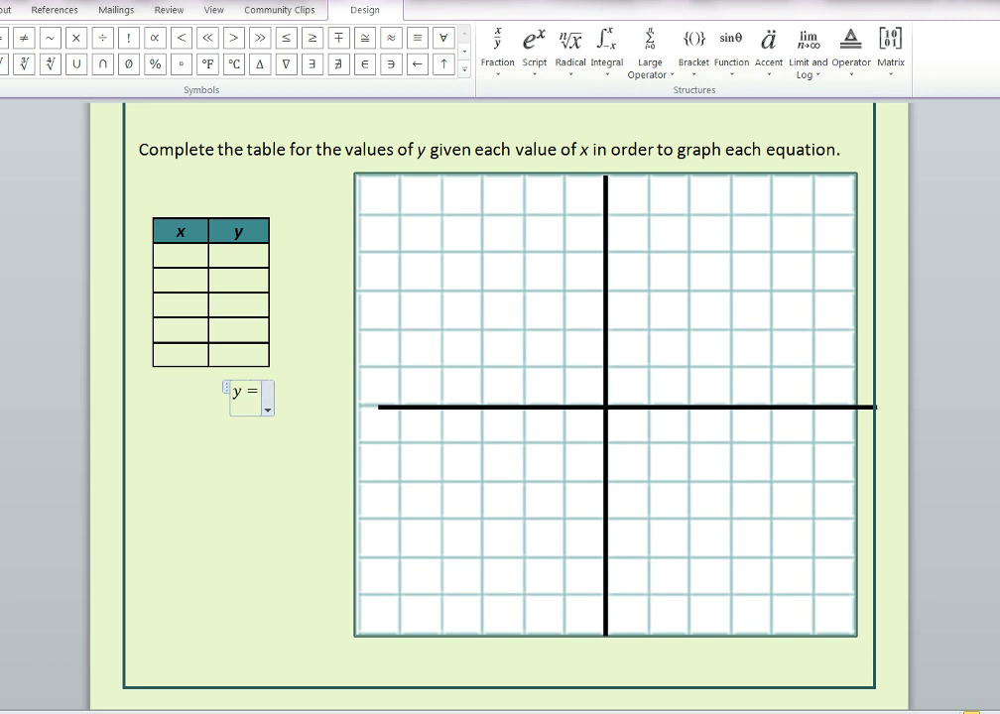
text(-4)
text(x)
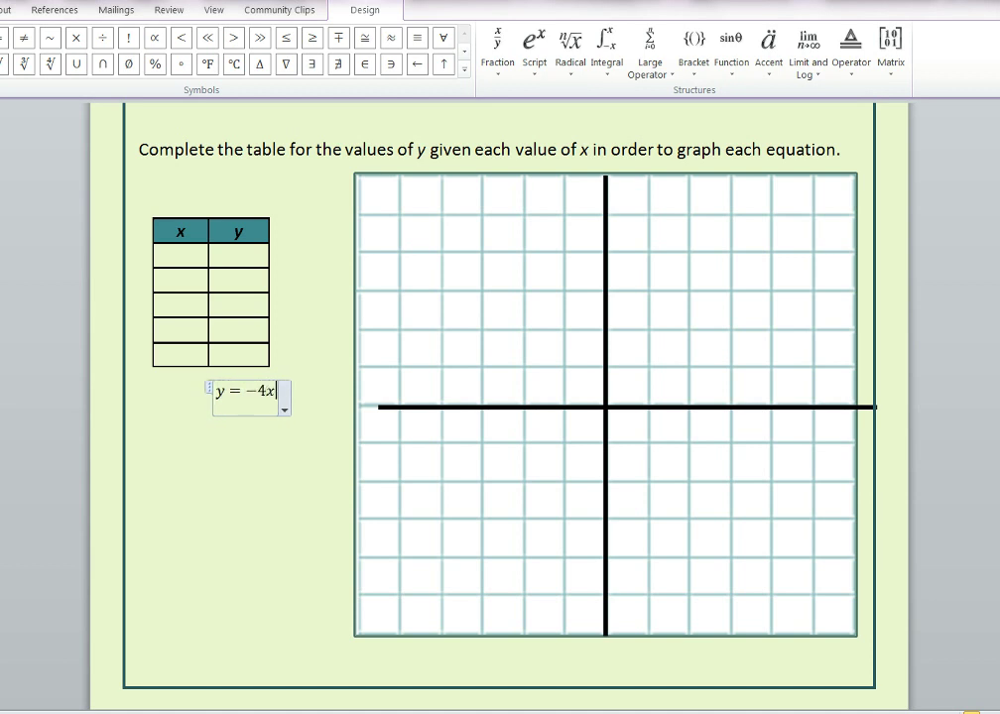
text(+2)
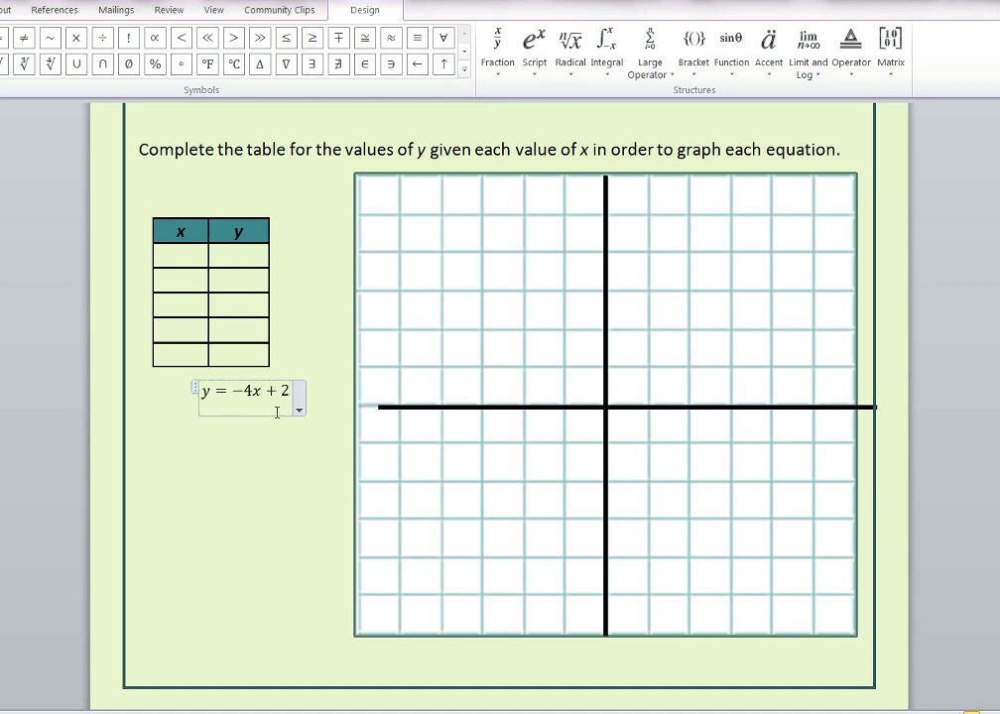
- Select the whole equation y = -4x + 2 below the table
drag(293, 399, 193, 386)
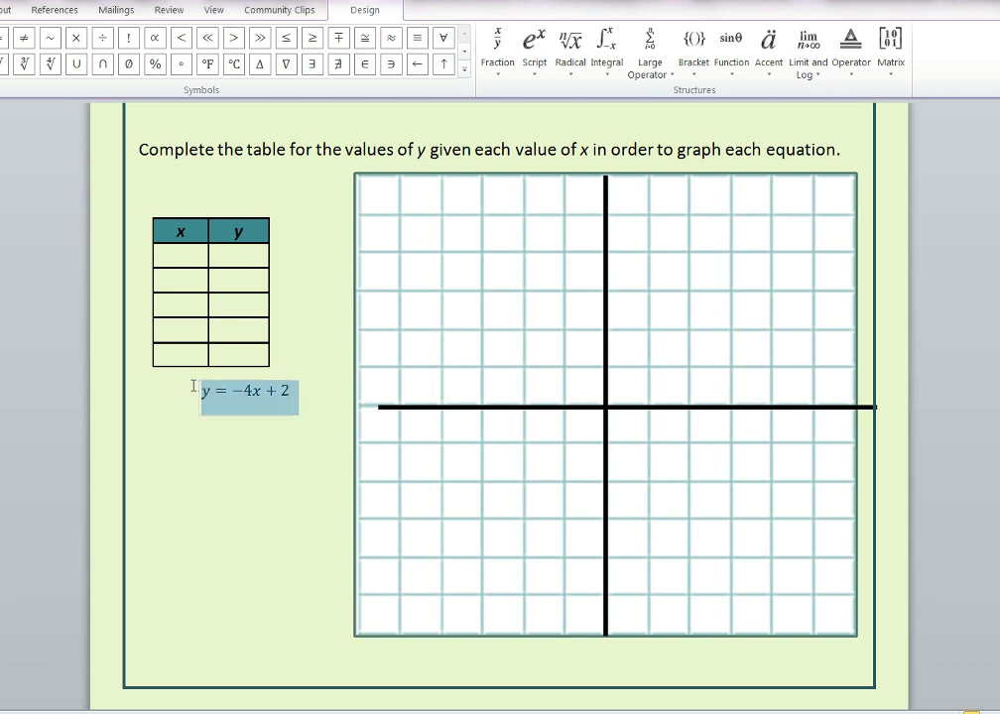